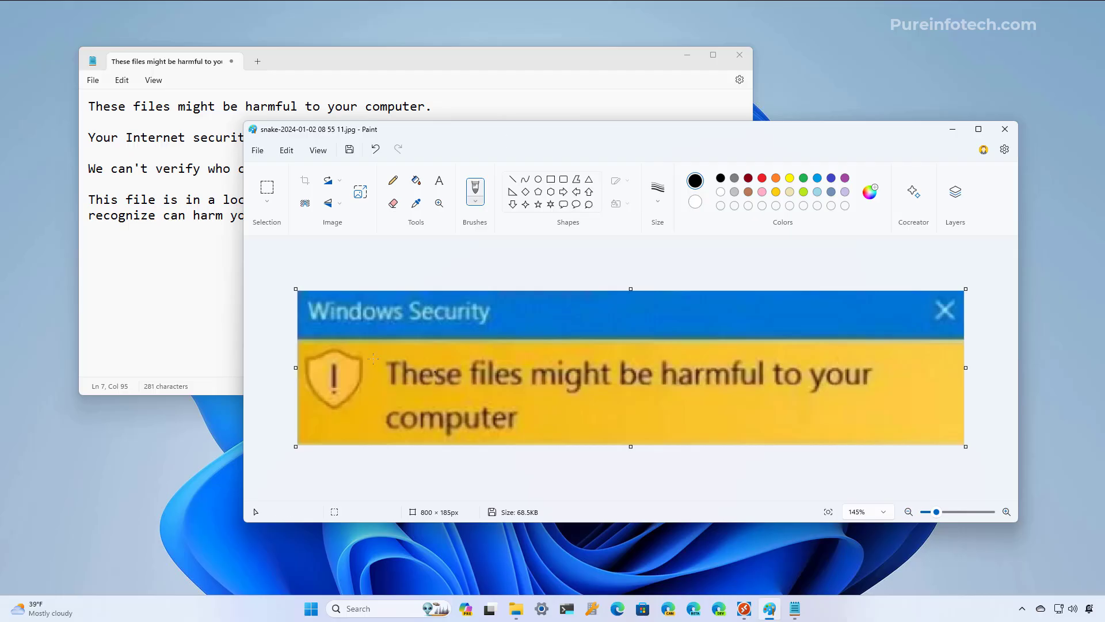
Bring the Notepad notes about the warning message to the front.
left_click(198, 302)
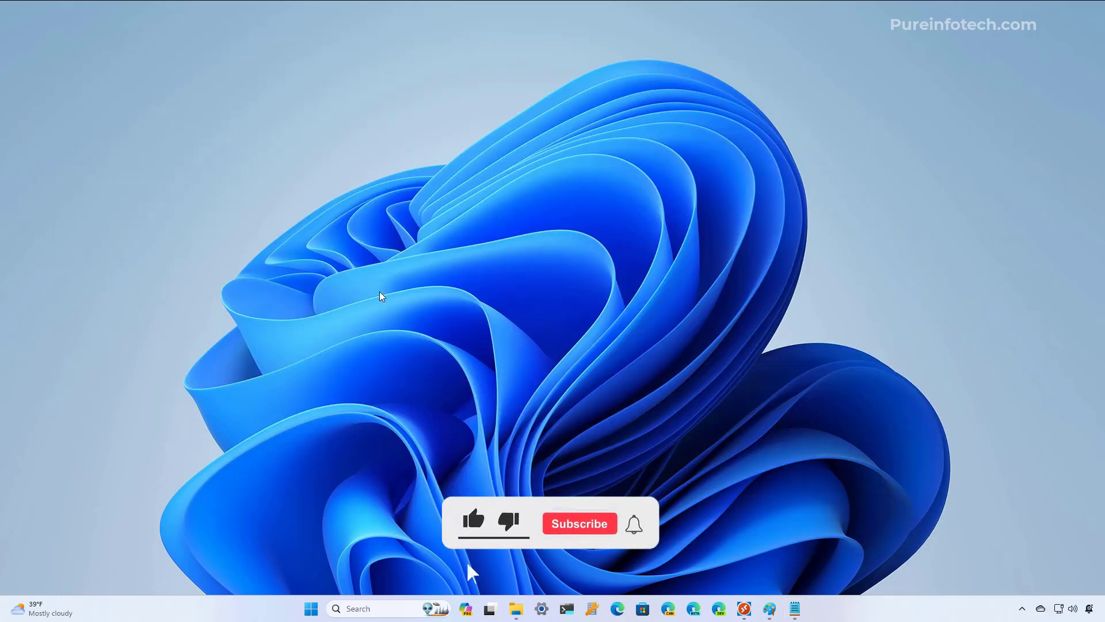
Launch Settings from Start search and go to Network & internet's Advanced network settings.
key("super")
type("se")
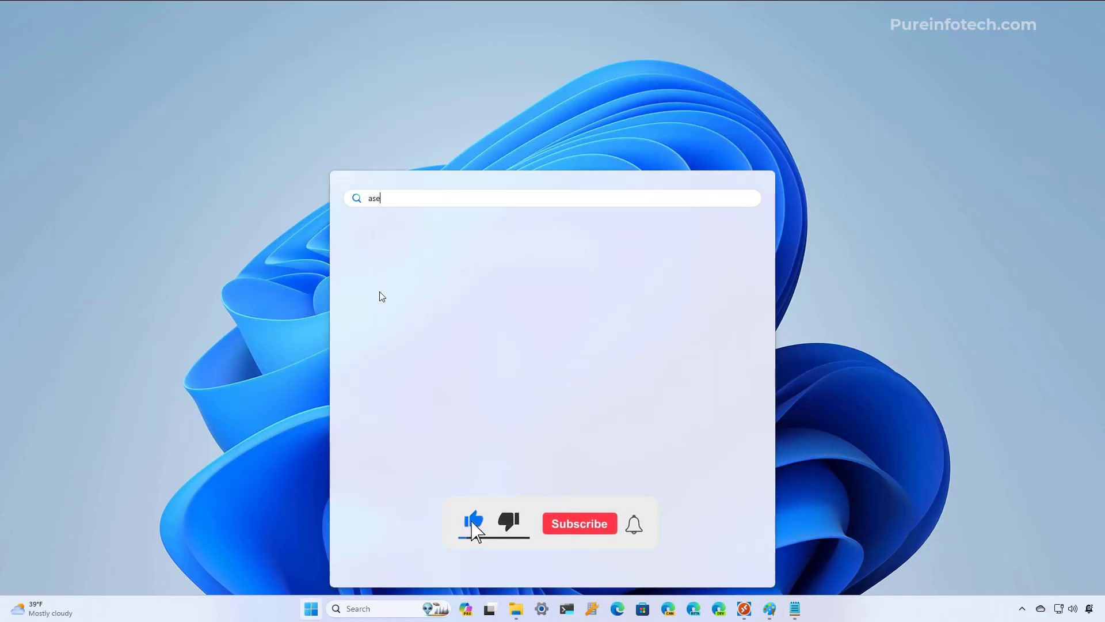
type("ttings")
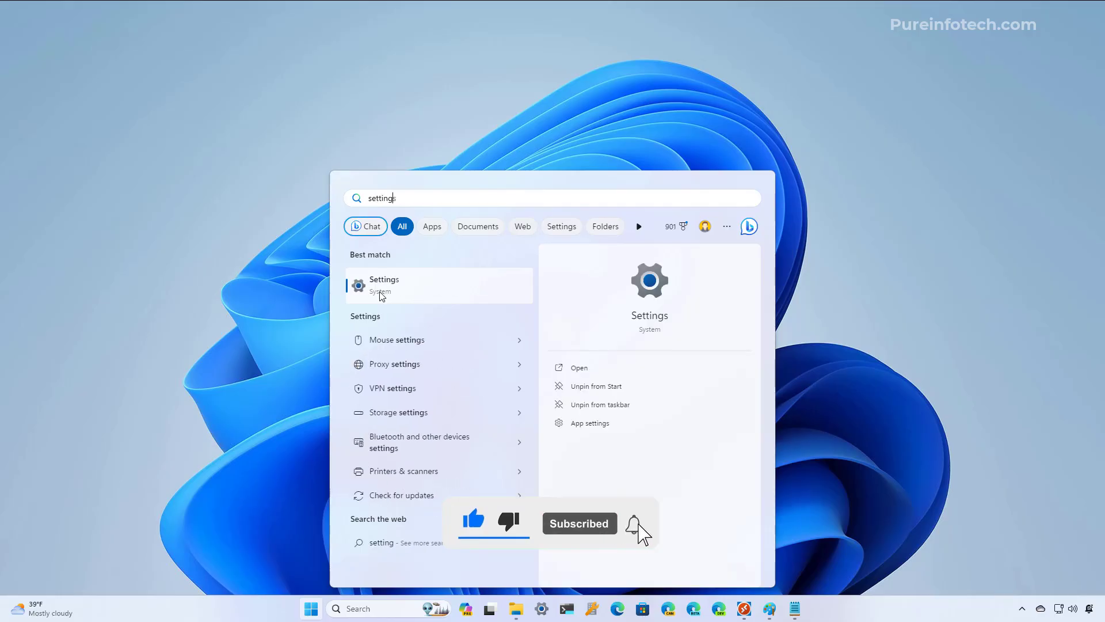
key("Return")
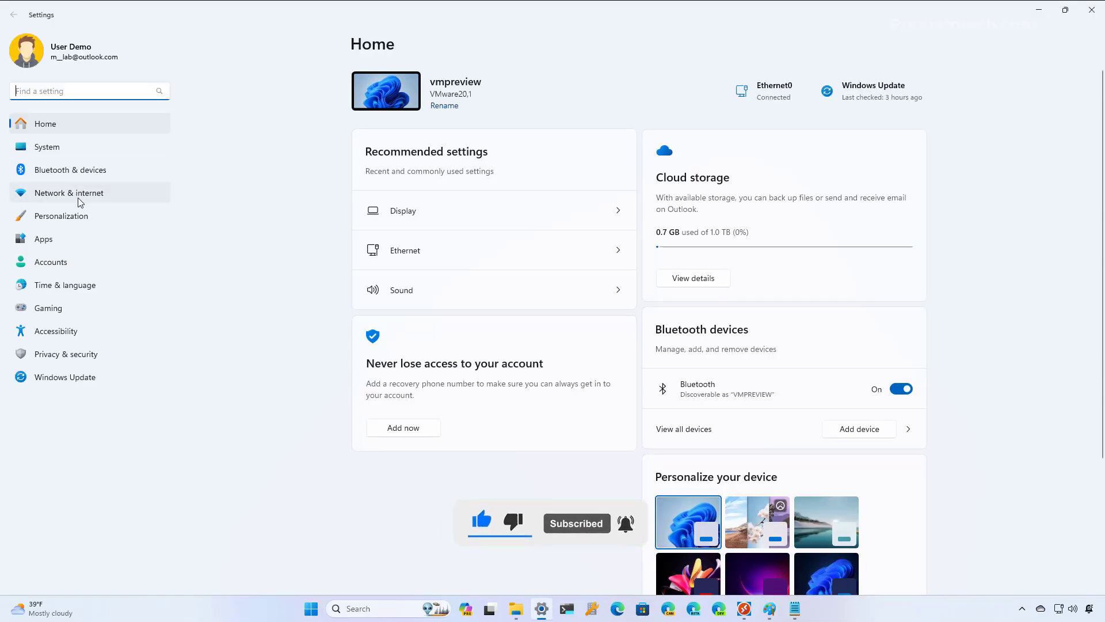
left_click(78, 198)
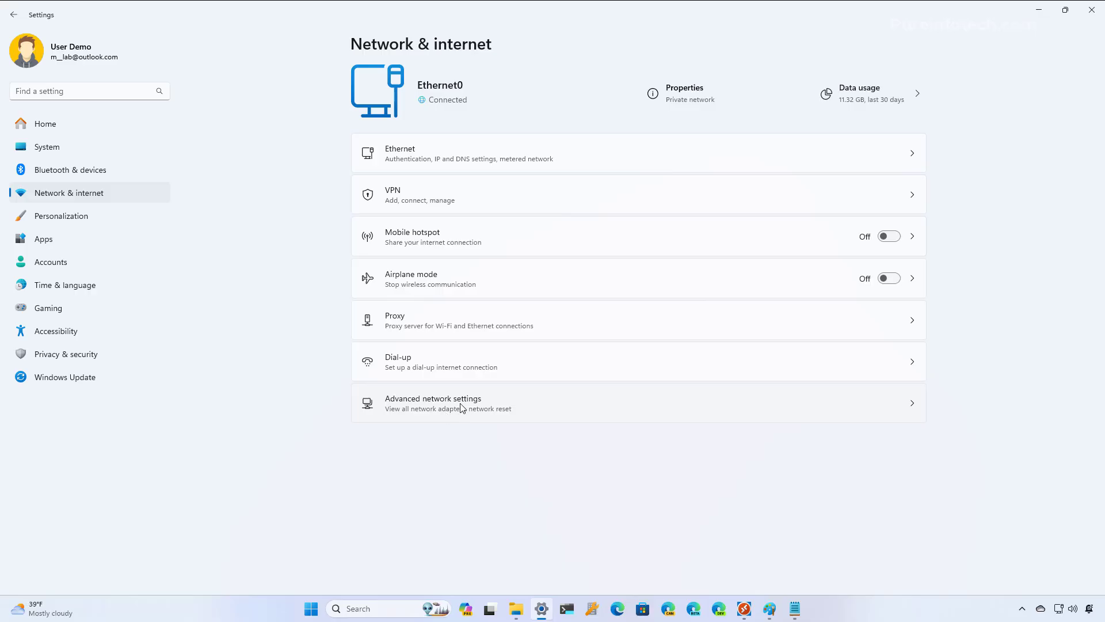
left_click(463, 408)
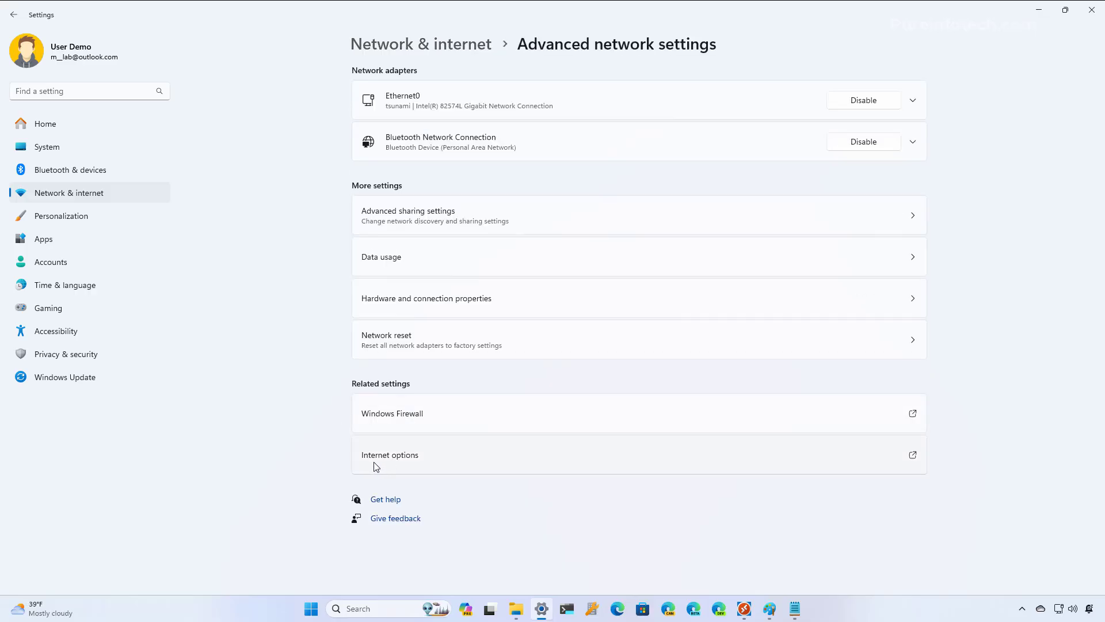
Open Internet Properties and reach the Local intranet zone's Advanced website list on the Security tab.
left_click(403, 458)
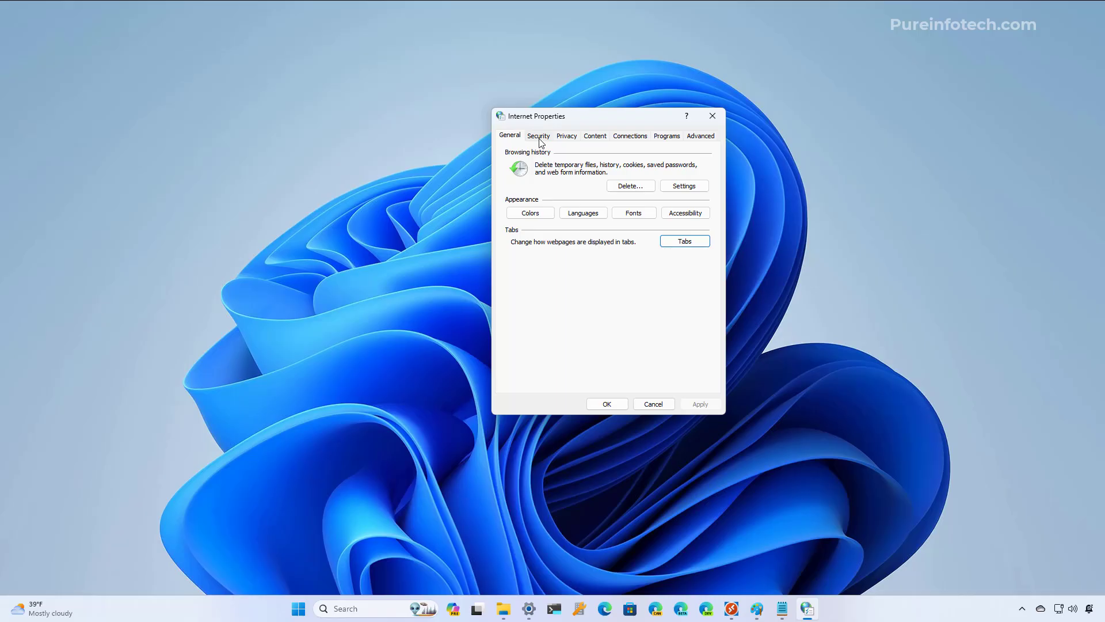
left_click(538, 136)
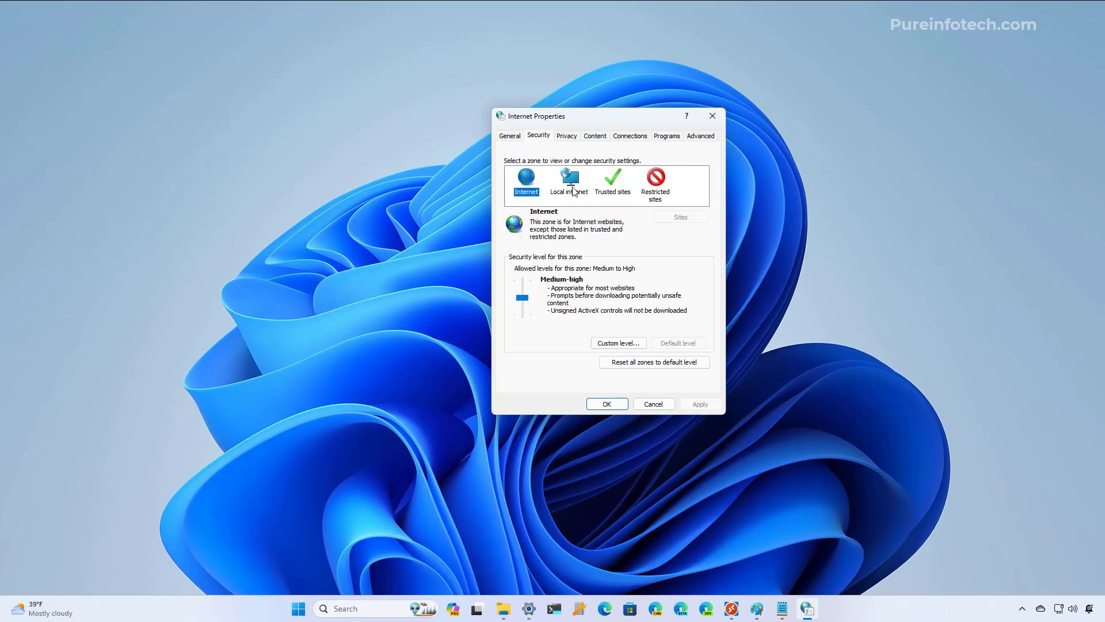
left_click(572, 188)
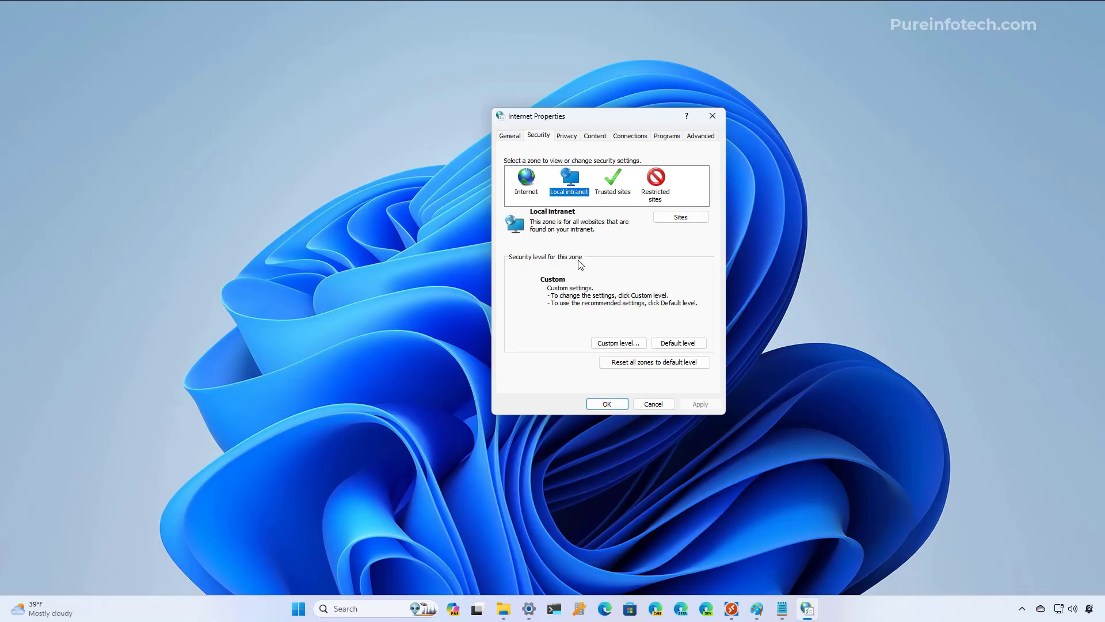
left_click(681, 218)
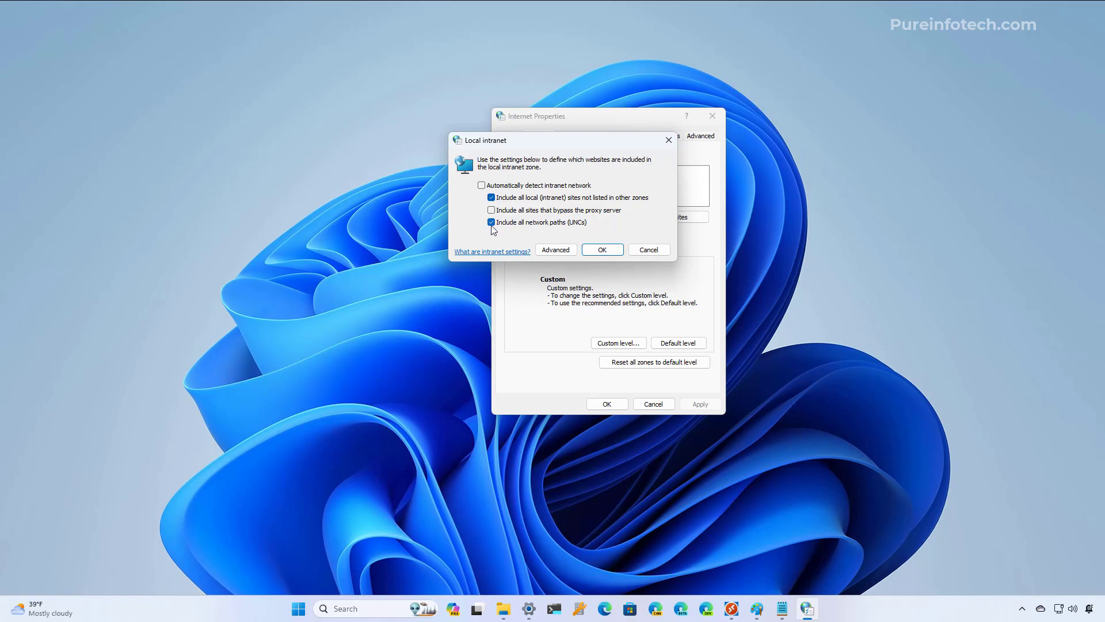
left_click(558, 251)
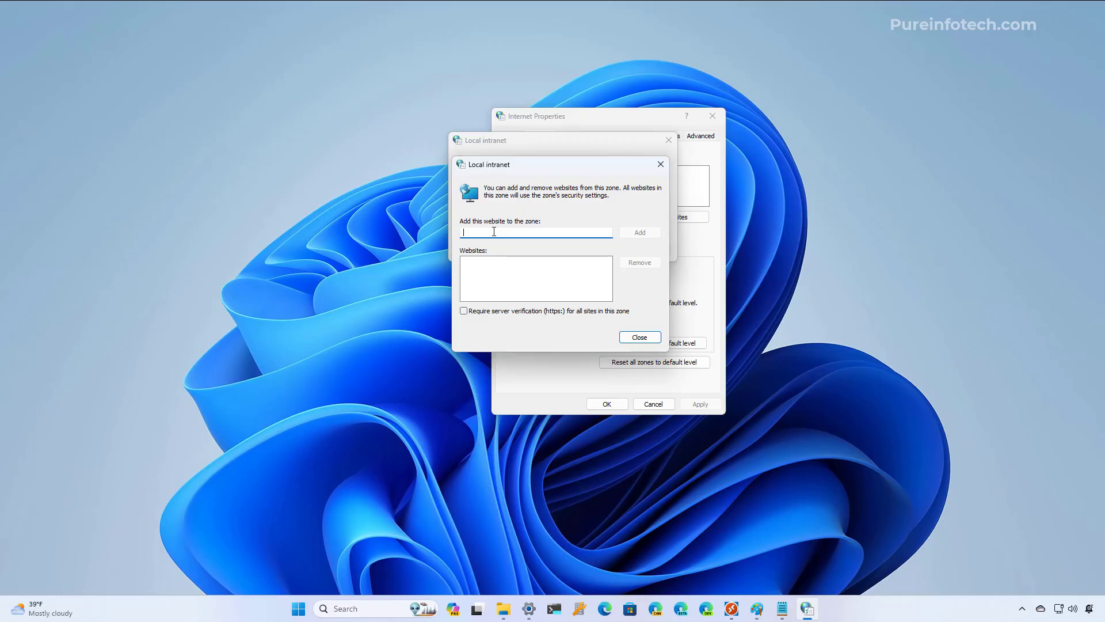
key("super")
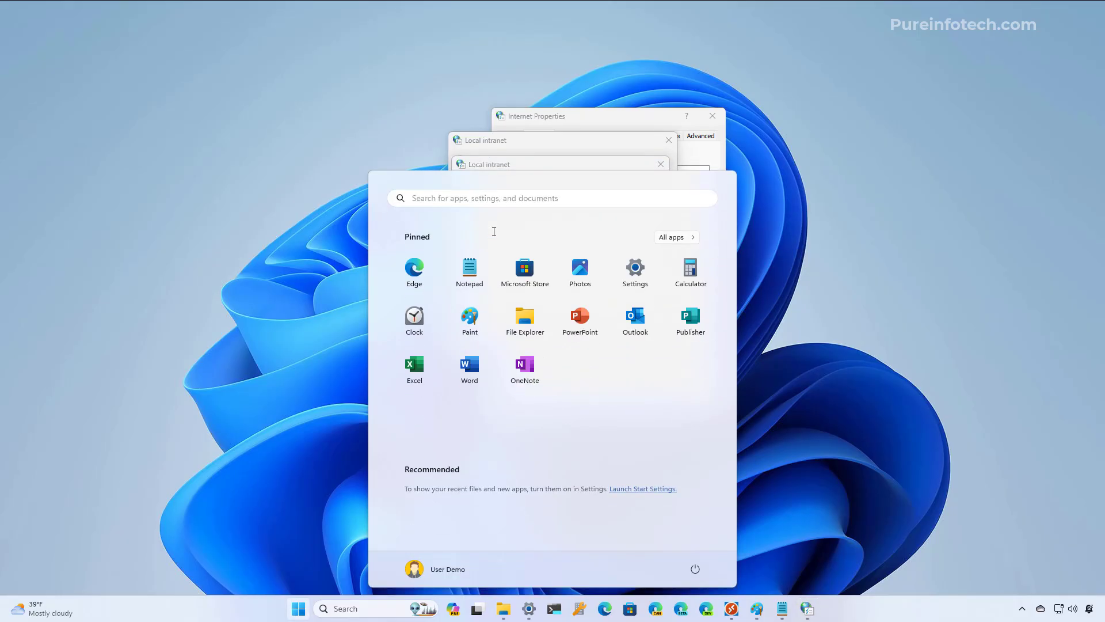
Run ipconfig in an administrator Terminal Preview to reveal IPv4 address 10.1.4.120.
type("term")
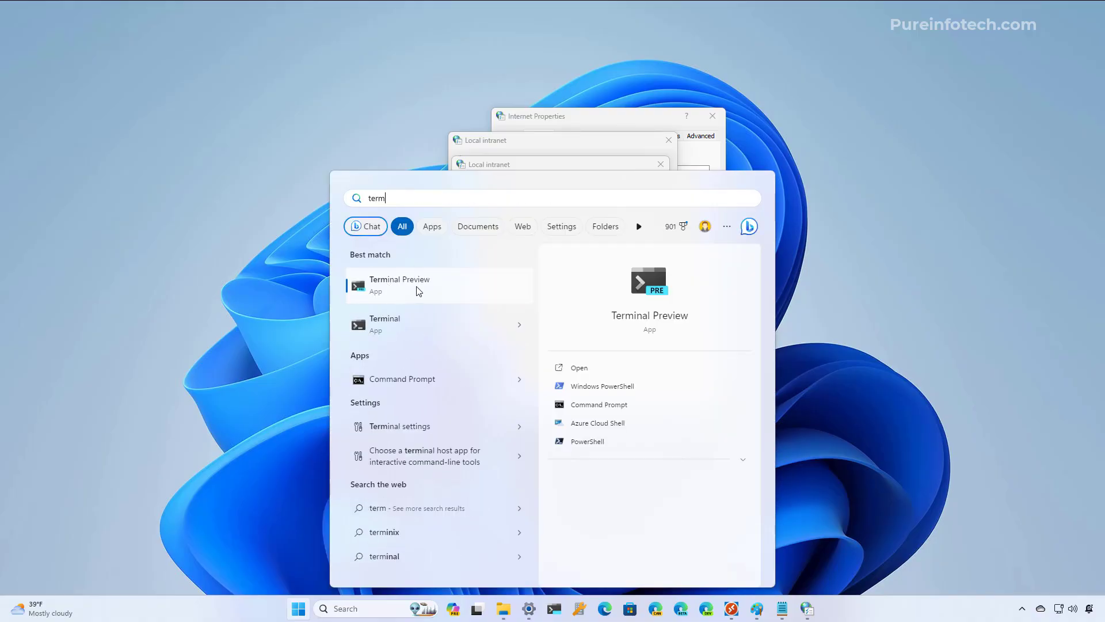
right_click(419, 291)
left_click(454, 300)
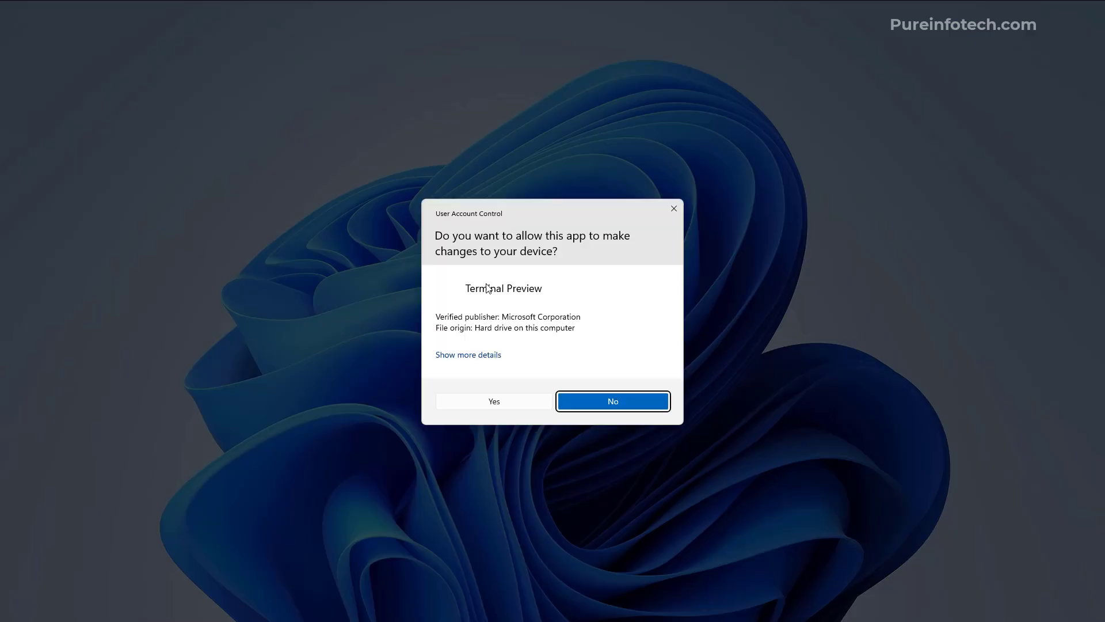
left_click(514, 403)
type("ipconfig")
key("Return")
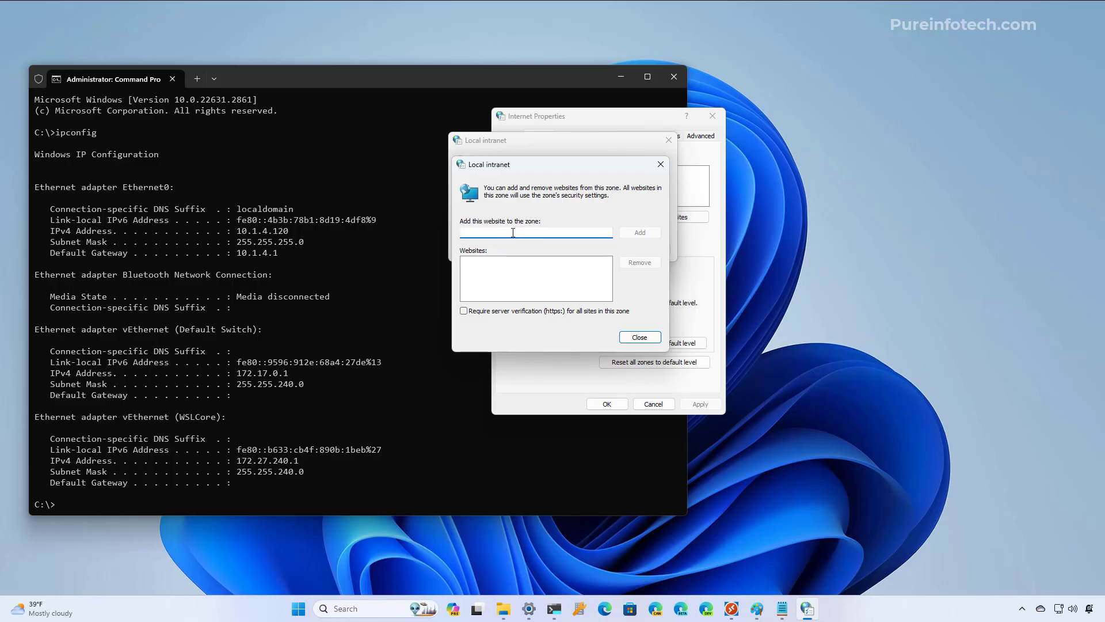
Add 10.1.4.* as a Local intranet website and confirm both dialogs with OK.
type("10.1.4.*")
left_click(644, 233)
left_click(640, 337)
left_click(606, 248)
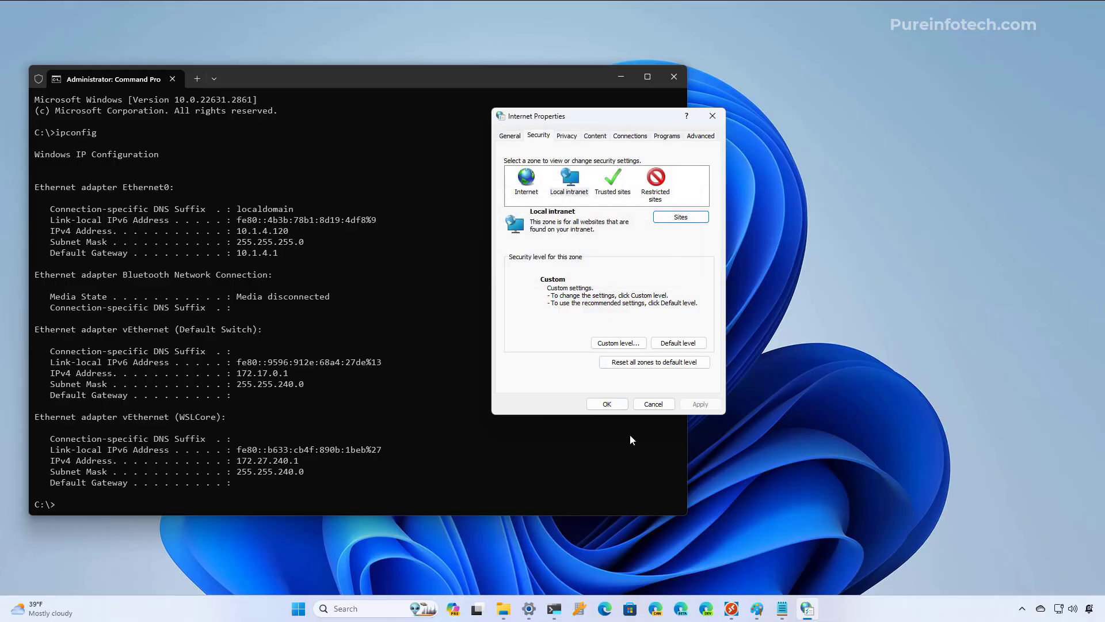
left_click(604, 404)
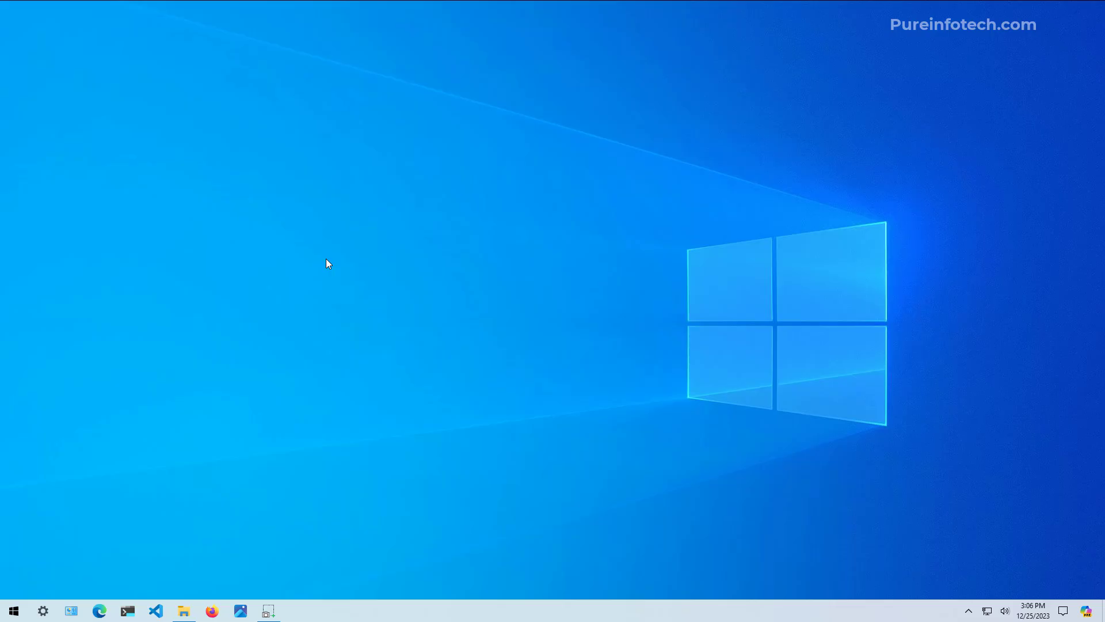
Reach Internet Options via Settings, Network & Internet and the Network and Sharing Center.
key("super")
type("set")
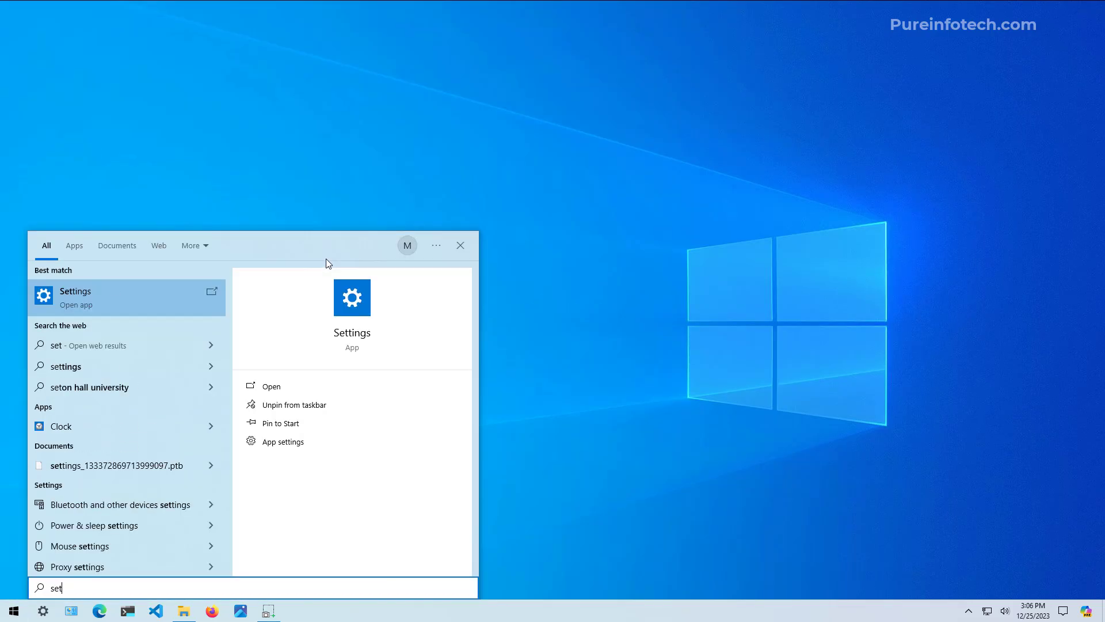
left_click(118, 284)
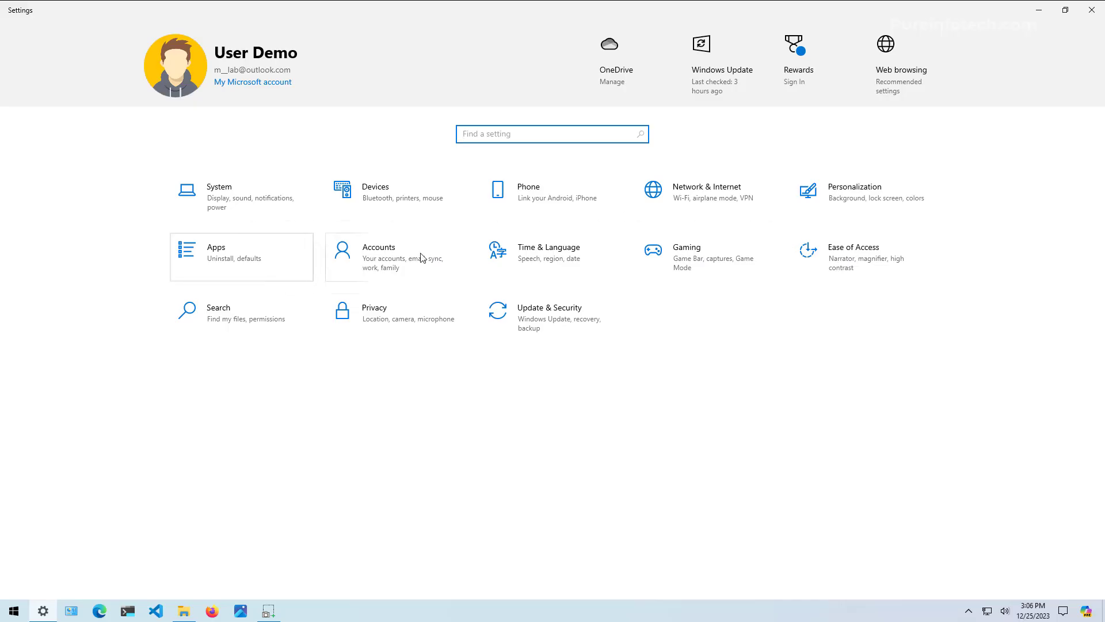
left_click(690, 213)
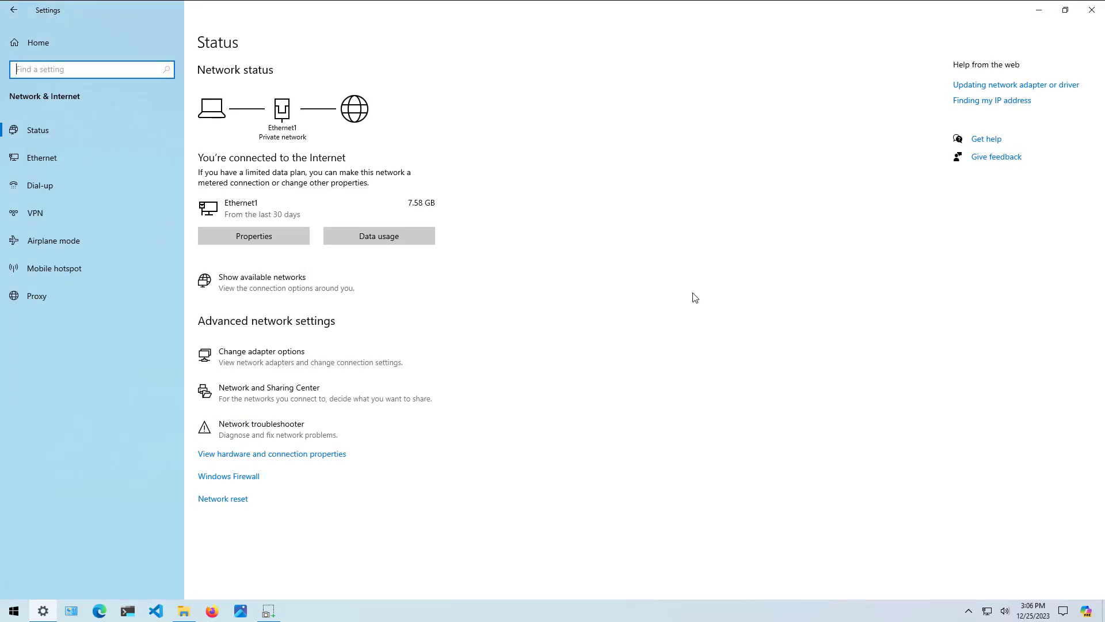
left_click(309, 393)
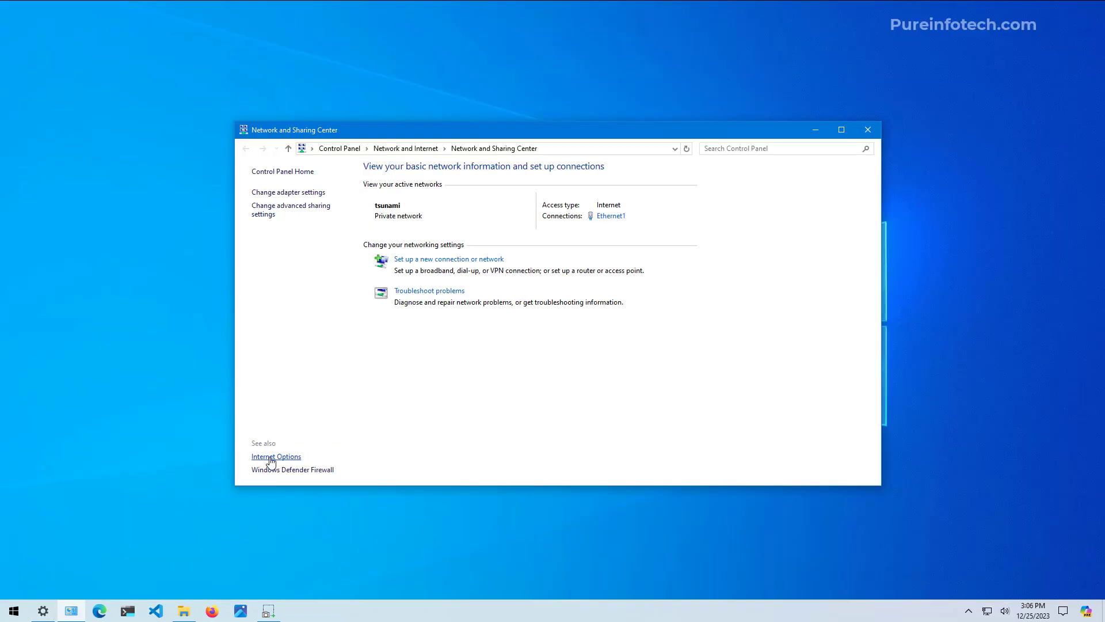
left_click(271, 456)
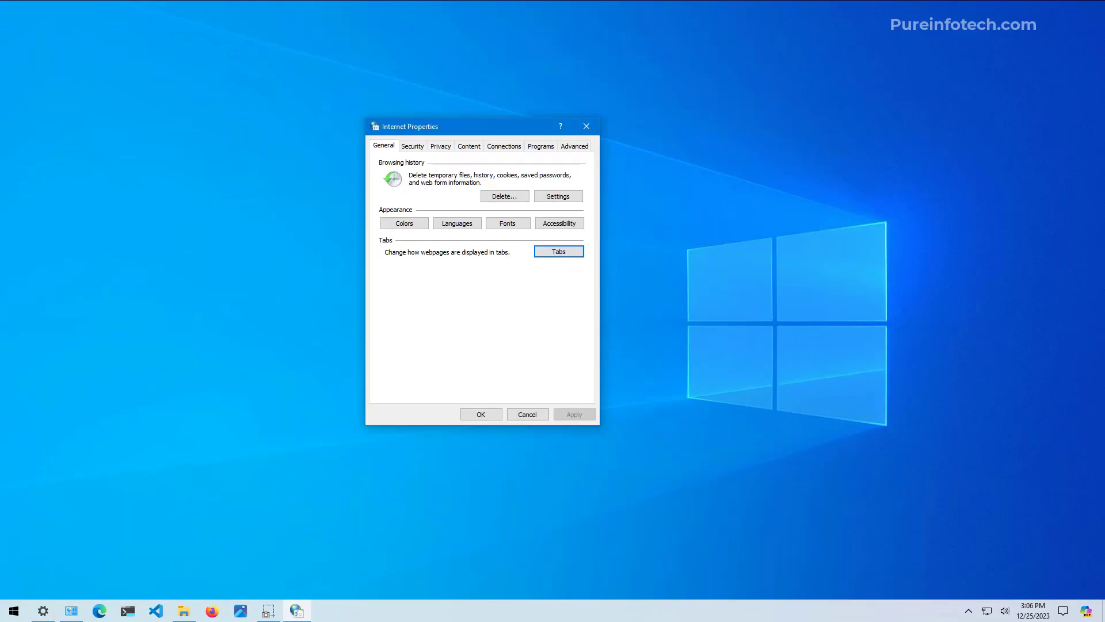
Open the Local intranet zone's Advanced website list from the Security tab.
left_click(415, 147)
left_click(453, 201)
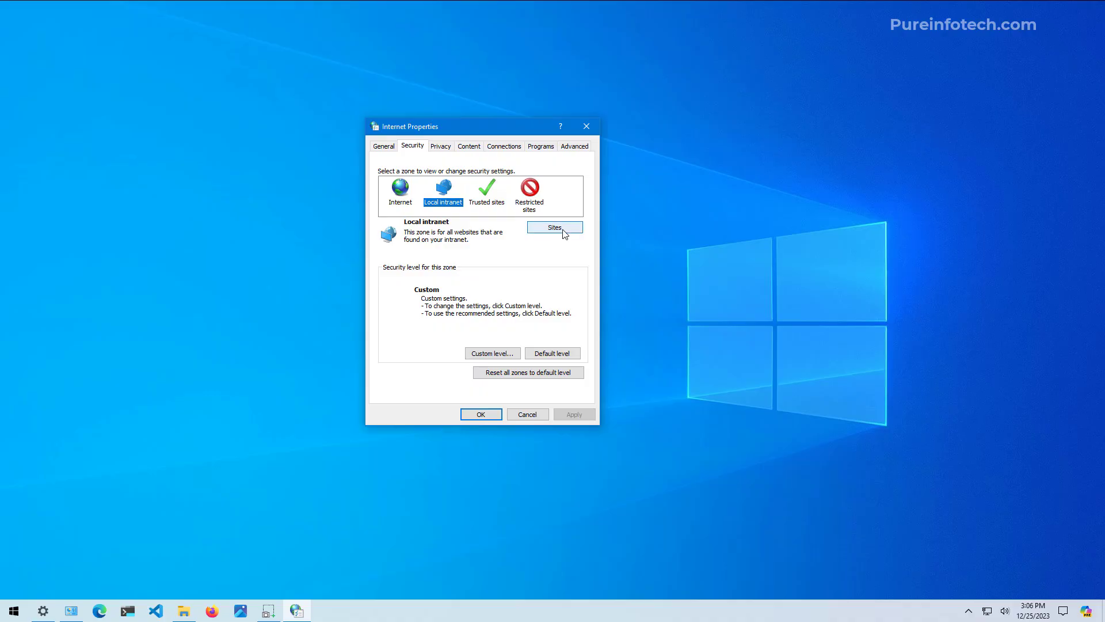
left_click(564, 233)
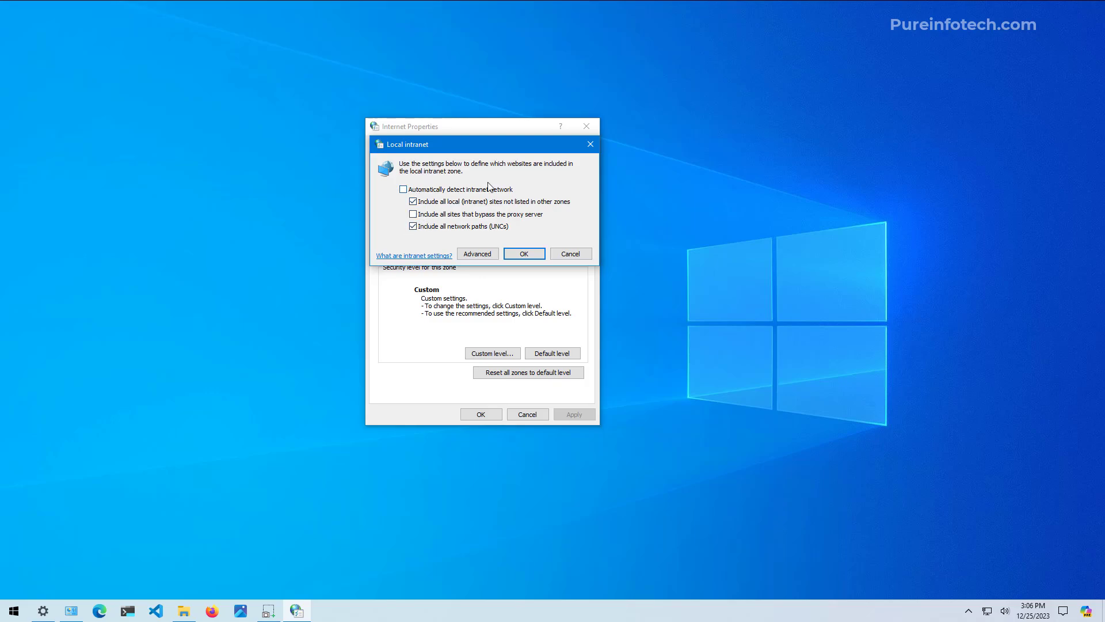
left_click(478, 255)
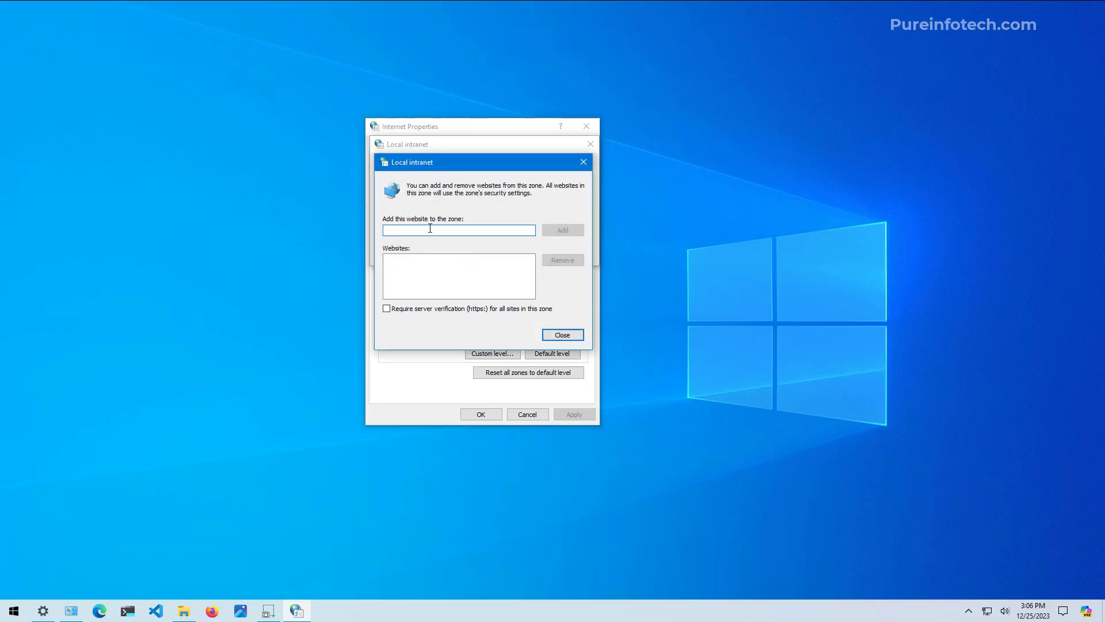
Add 10.1.4.* to the Local intranet websites and confirm the zone options.
type("10.")
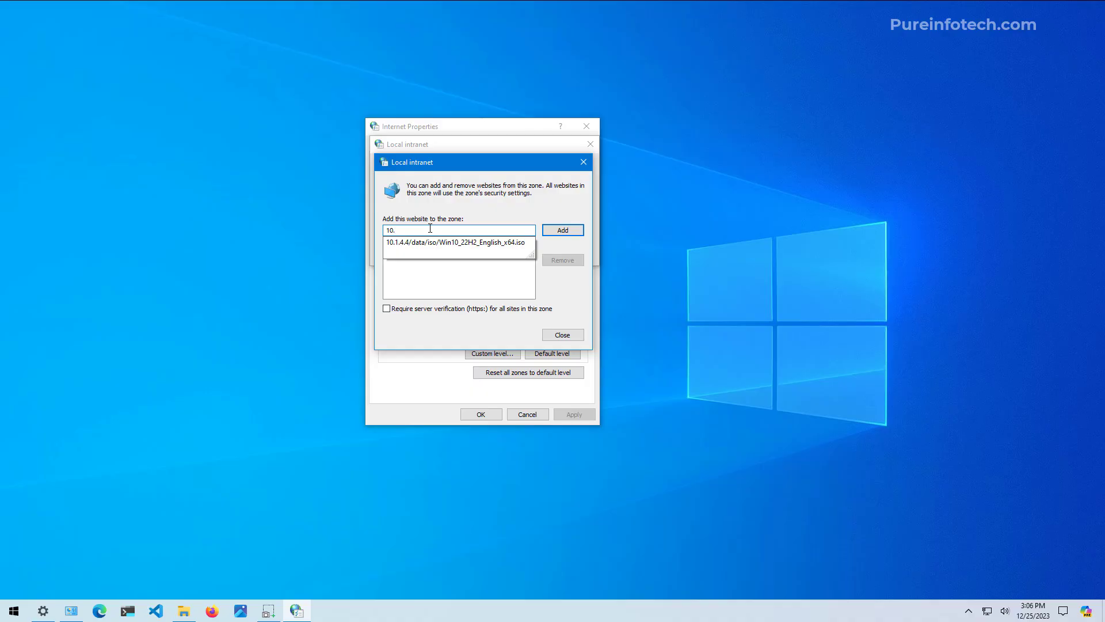
type("1.4.")
type("*")
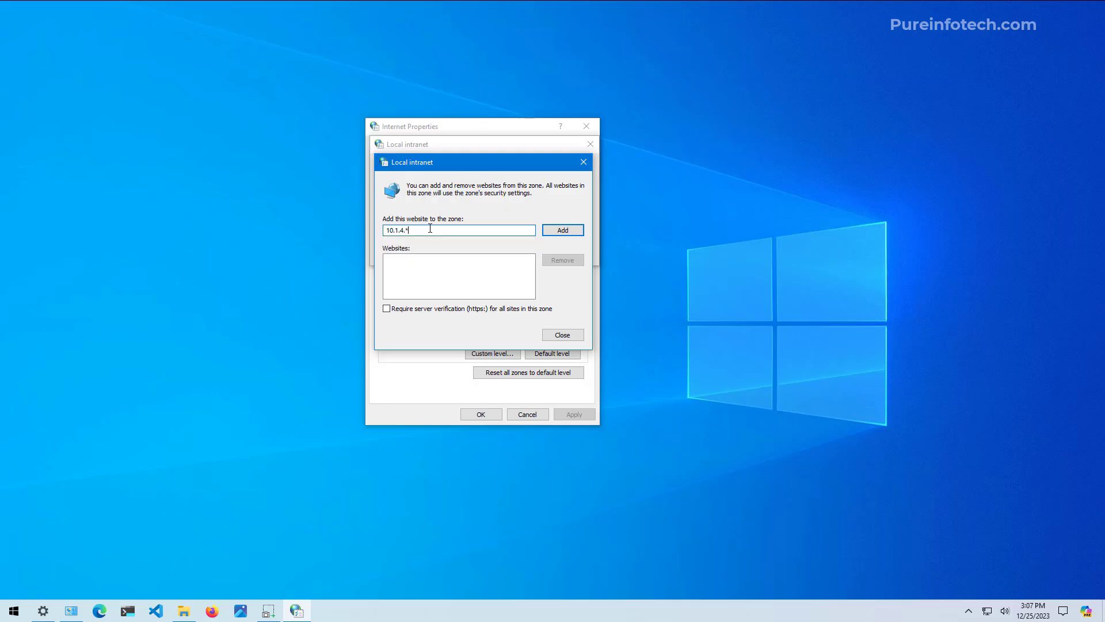
left_click(562, 229)
left_click(562, 336)
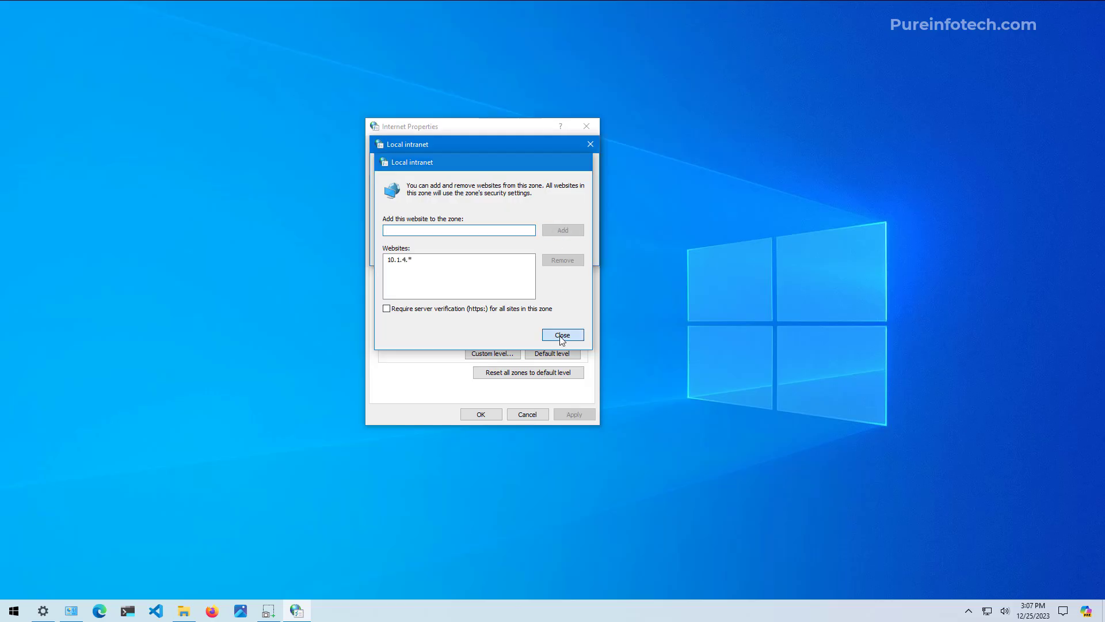
left_click(524, 254)
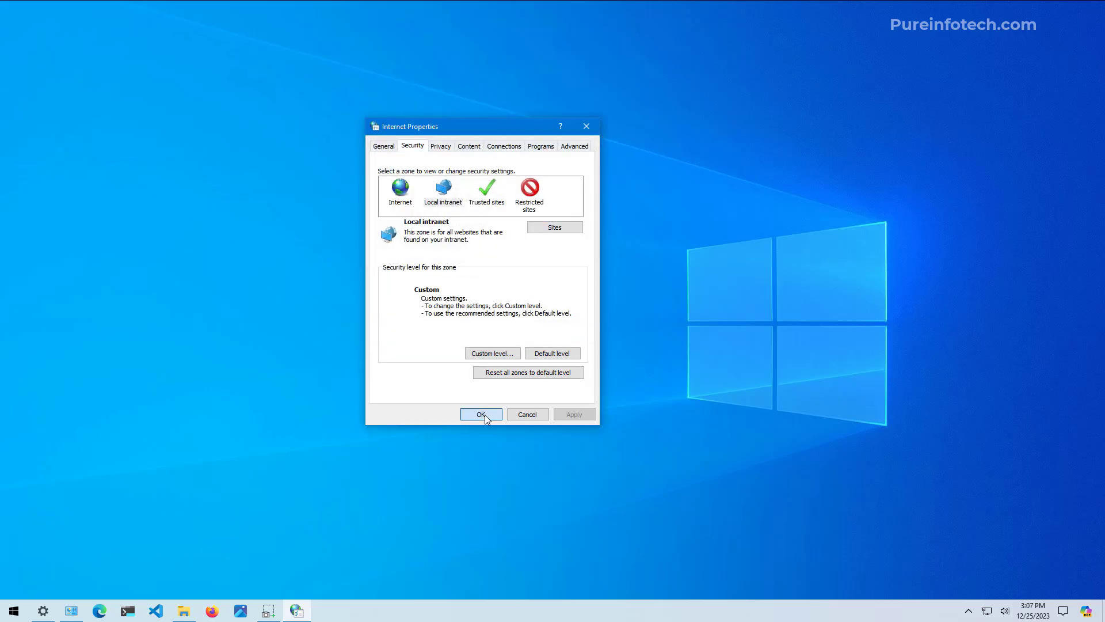
Confirm Internet Properties with OK to apply the Local intranet settings.
left_click(483, 416)
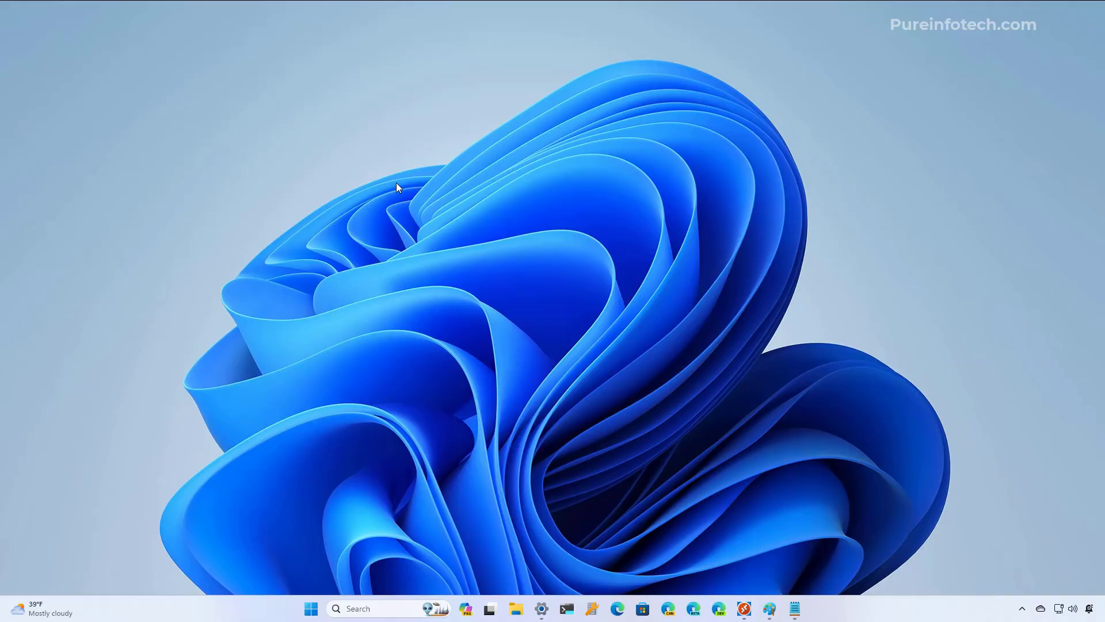